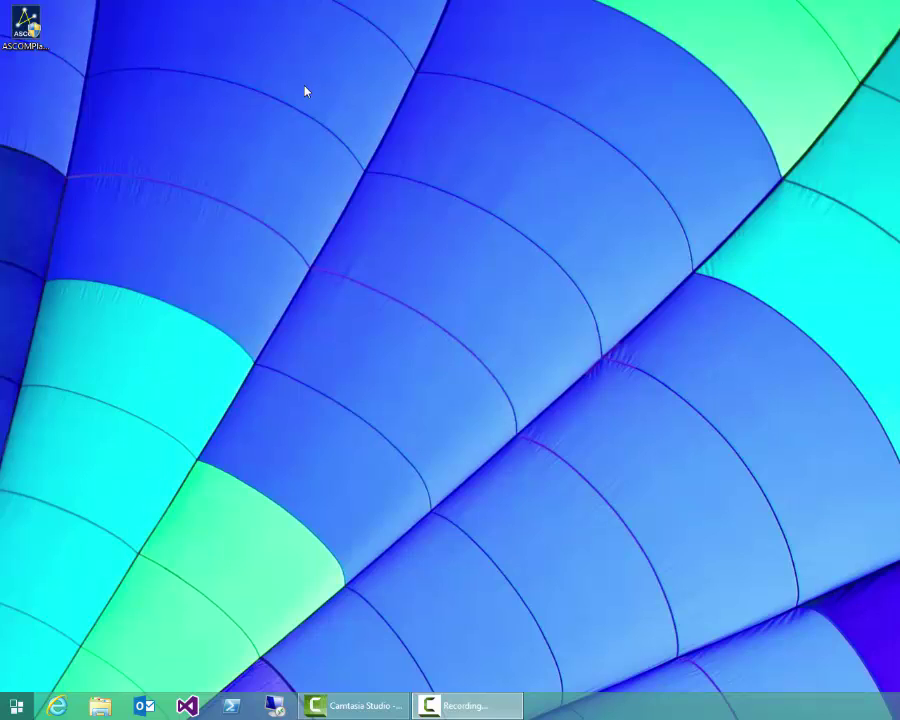
Select the ASCOM installer file, then check the Windows version with winver.
click(13, 15)
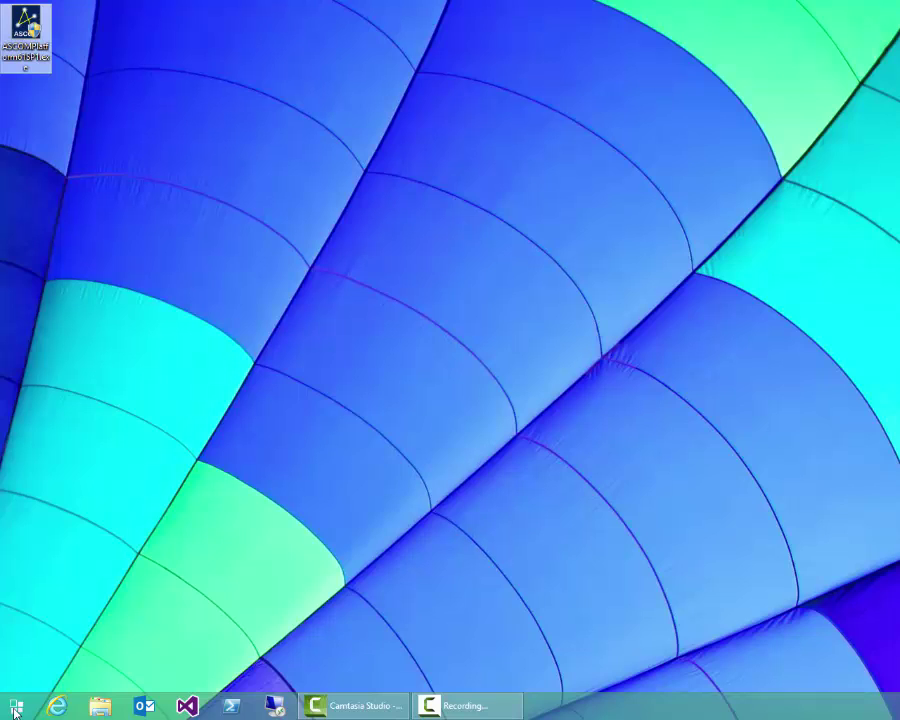
click(15, 712)
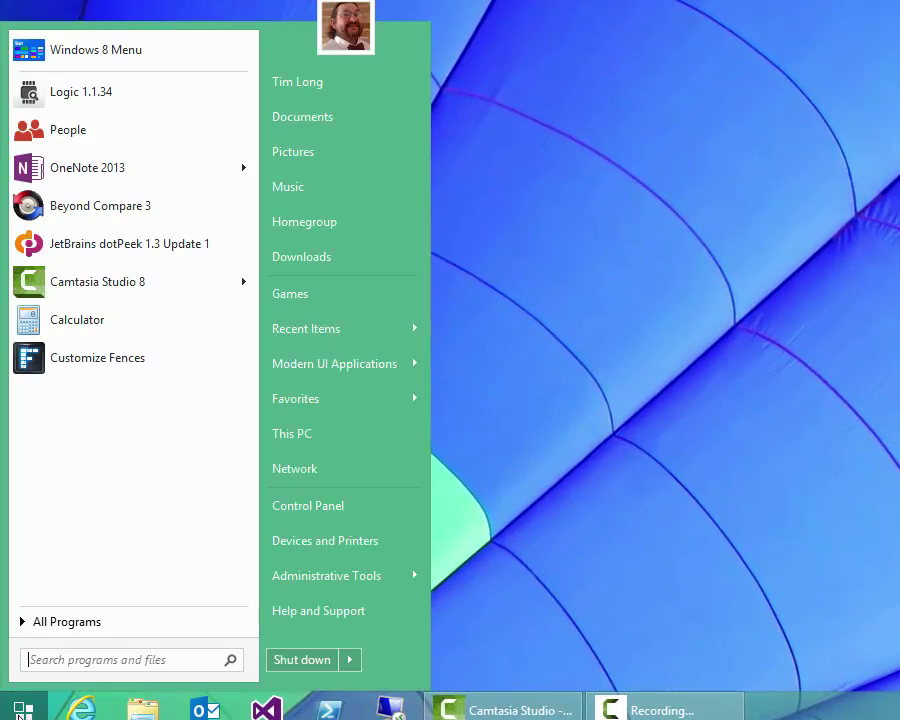
text(winve)
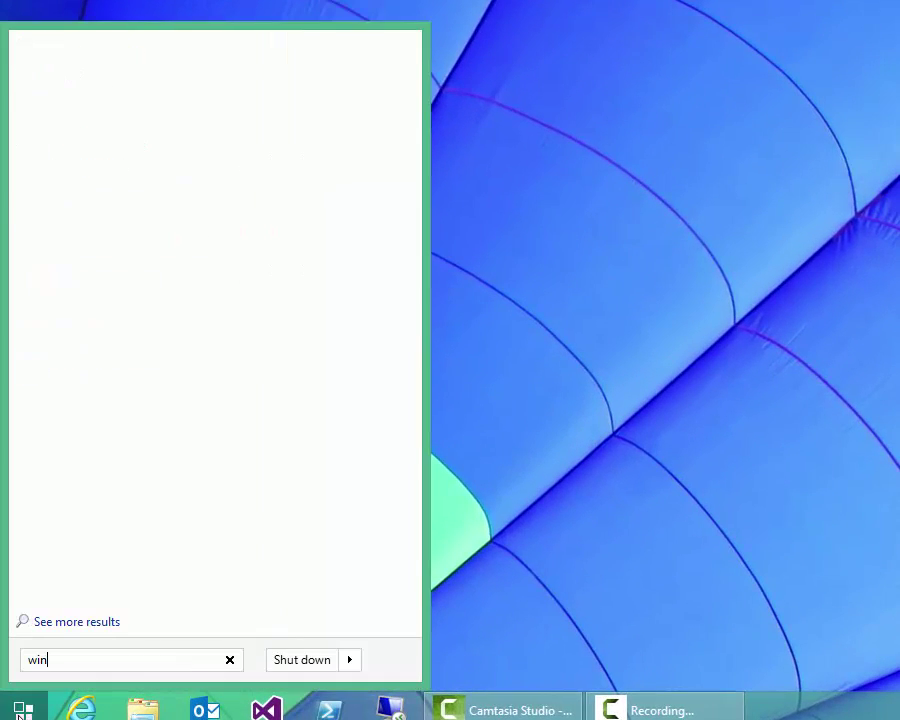
text(r)
key(Return)
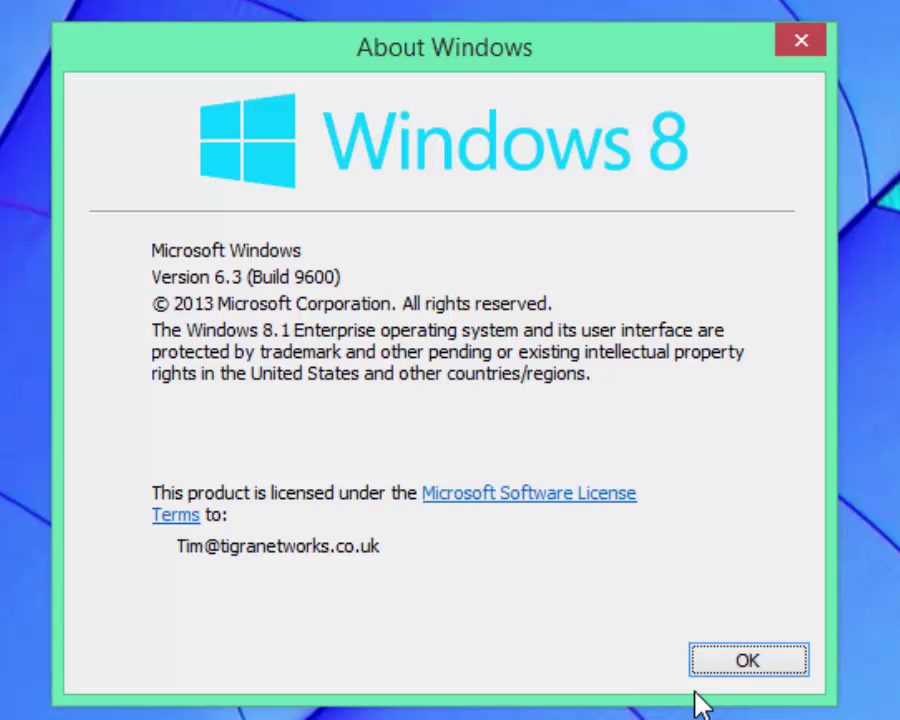
click(748, 661)
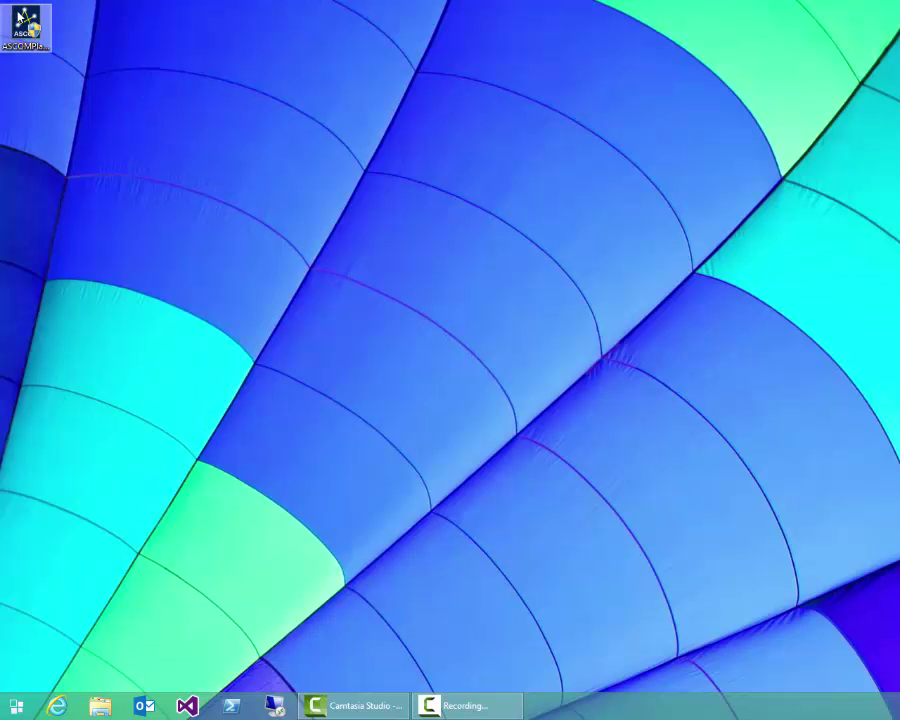
Launch the ASCOM Platform installer and dismiss its missing-prerequisites warning.
click(22, 15)
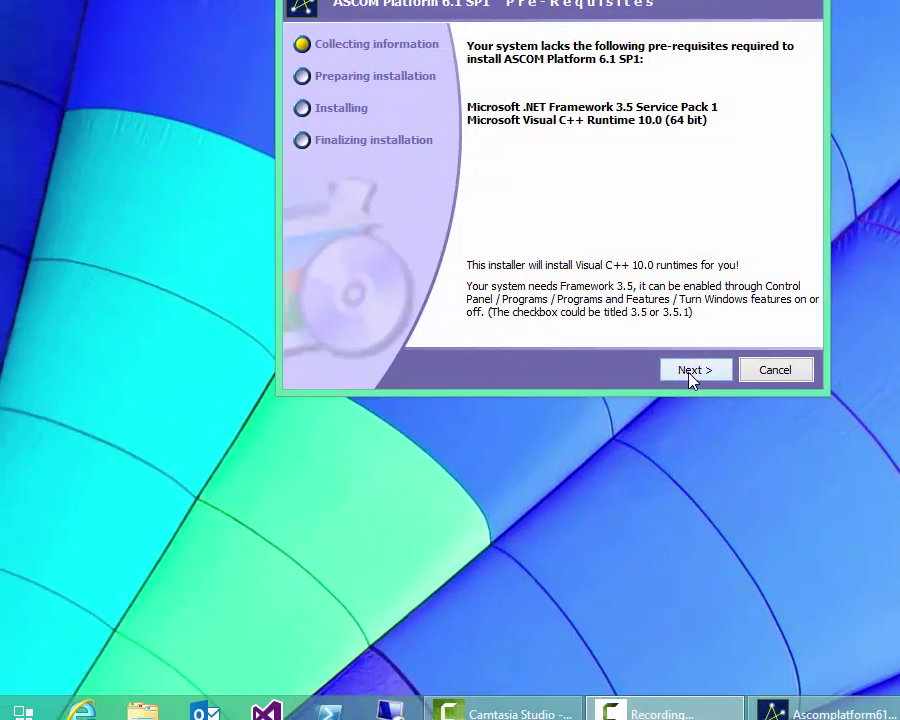
click(312, 614)
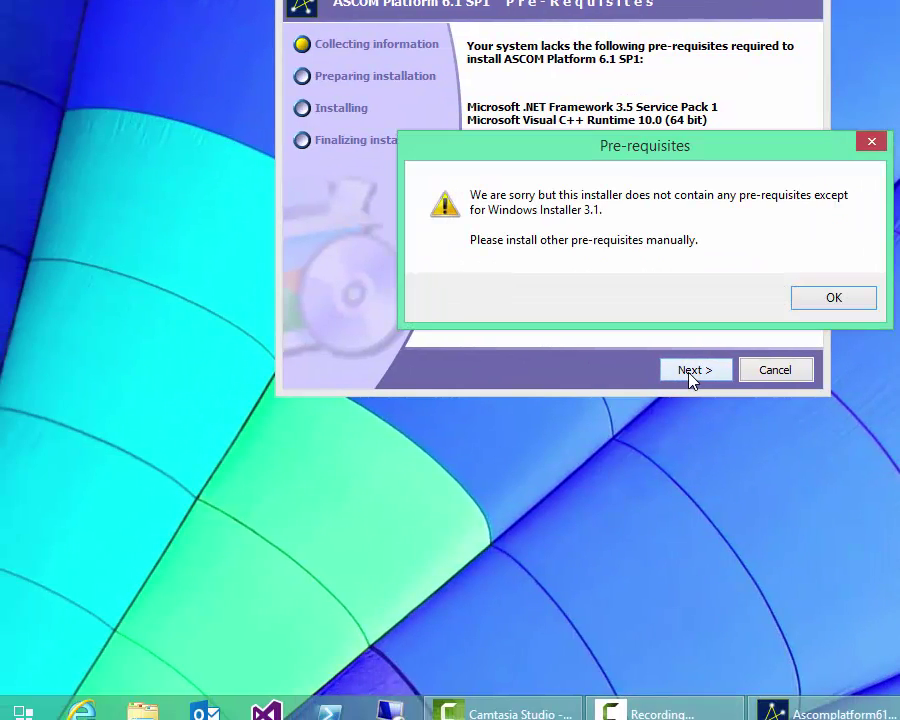
click(834, 297)
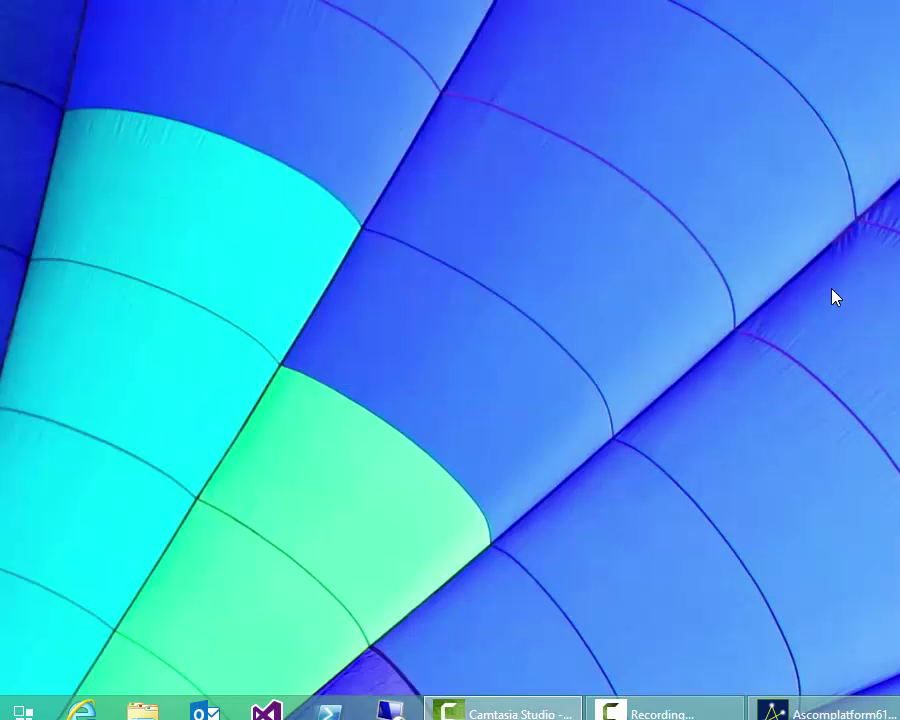
Open Windows Features from Control Panel's Programs and enlarge the dialog.
click(24, 712)
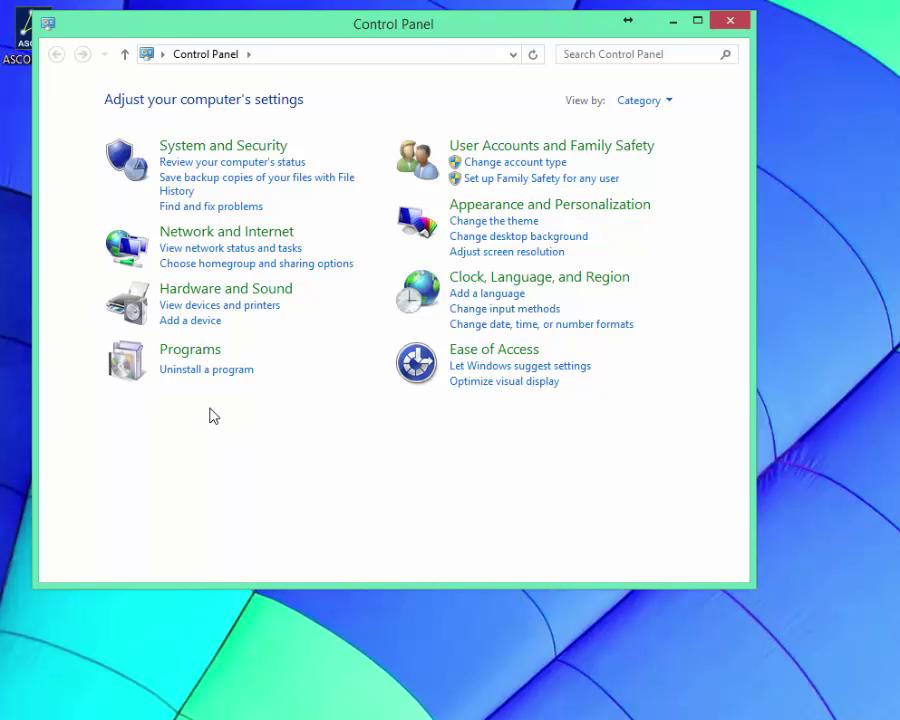
click(192, 357)
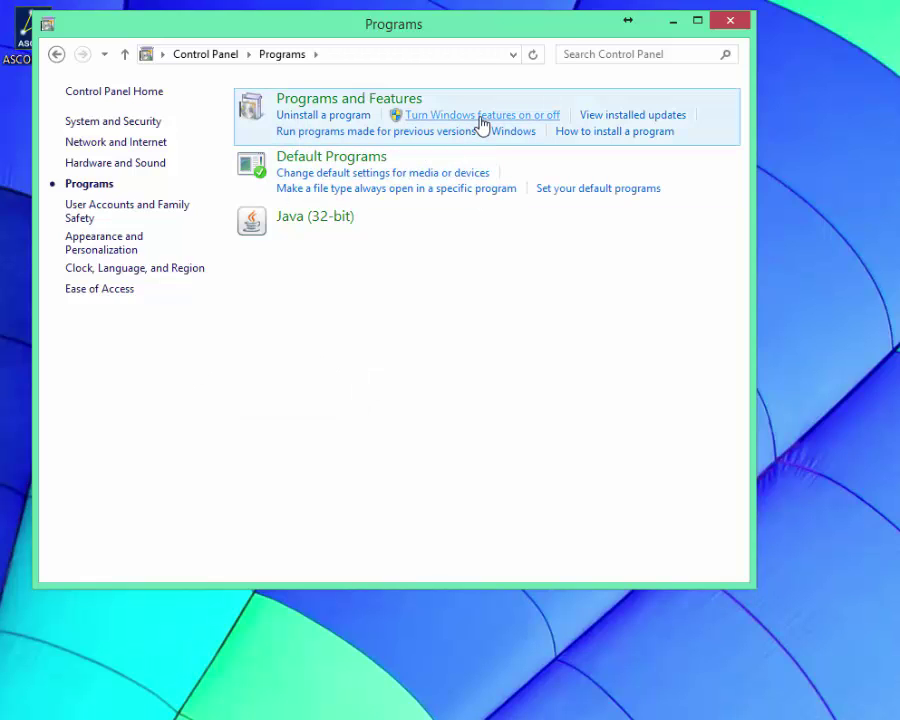
click(481, 117)
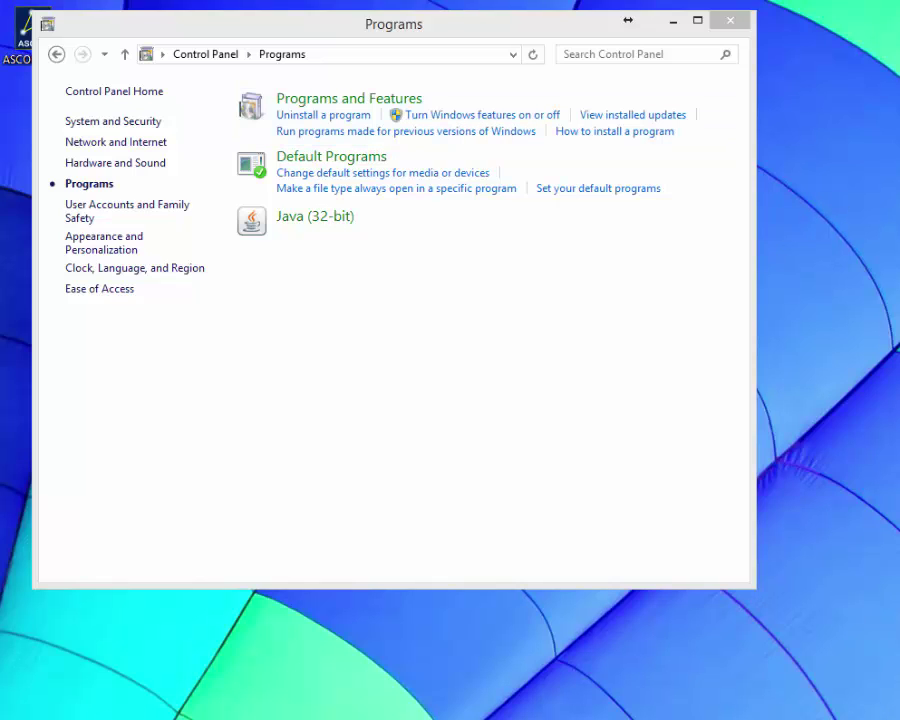
drag(655, 378, 593, 394)
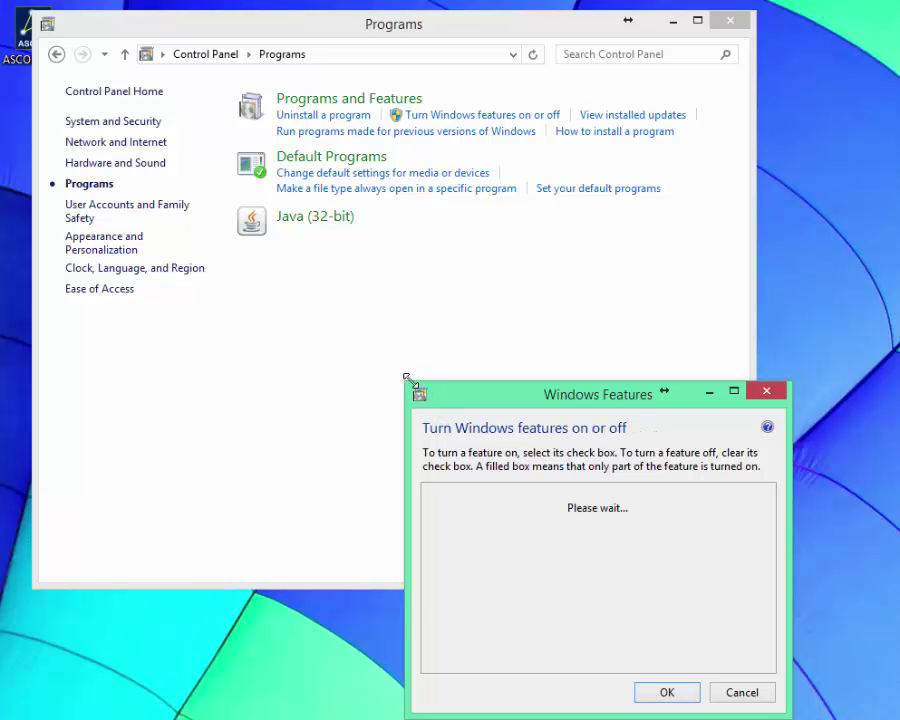
drag(409, 379, 112, 140)
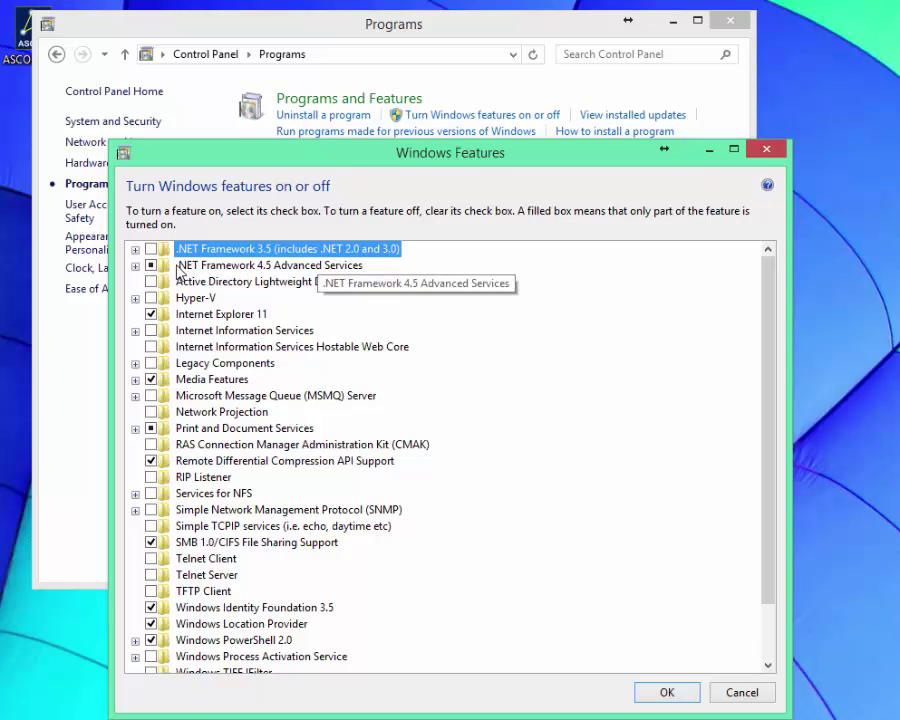
Enable .NET Framework 3.5 using files downloaded from Windows Update.
click(151, 250)
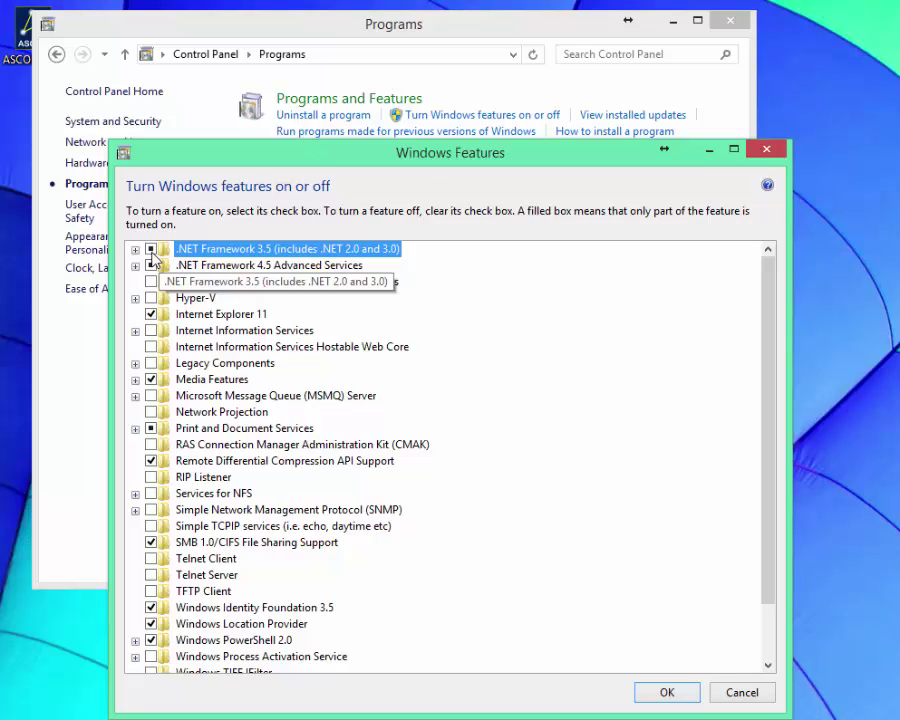
click(660, 694)
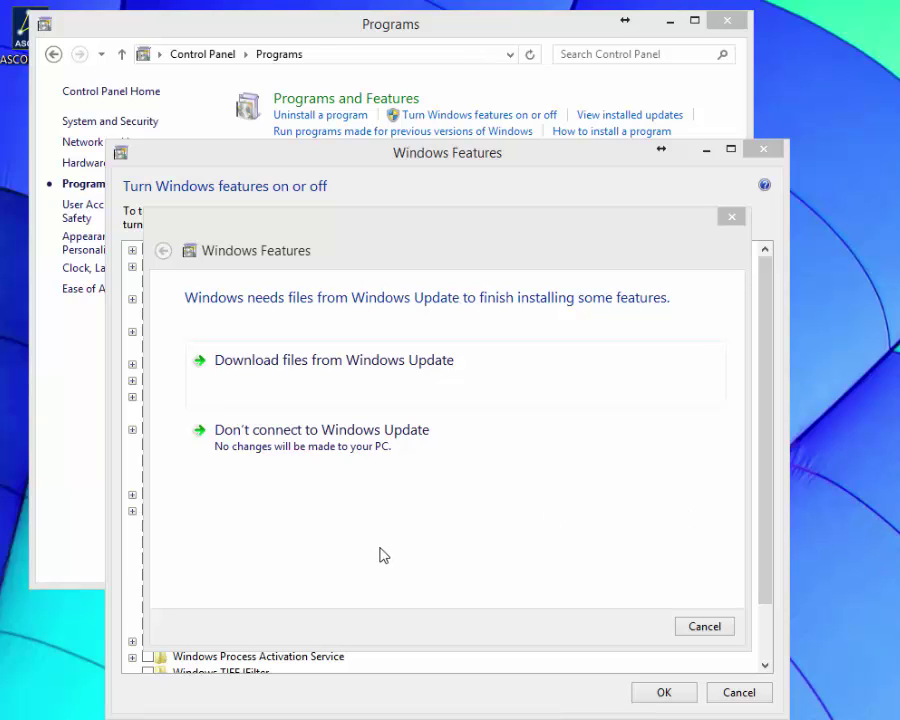
click(341, 370)
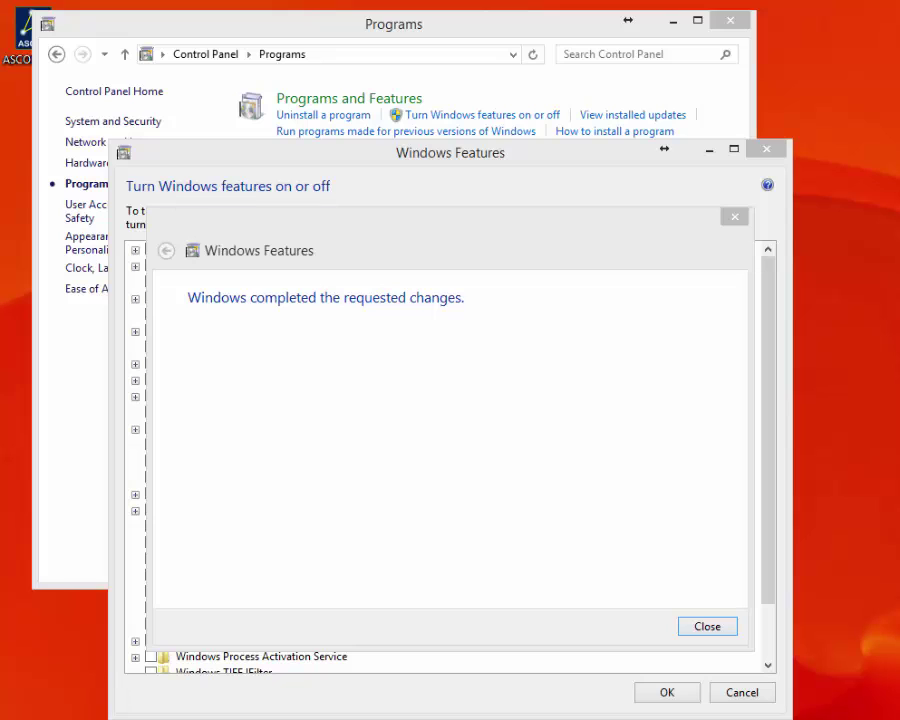
click(706, 627)
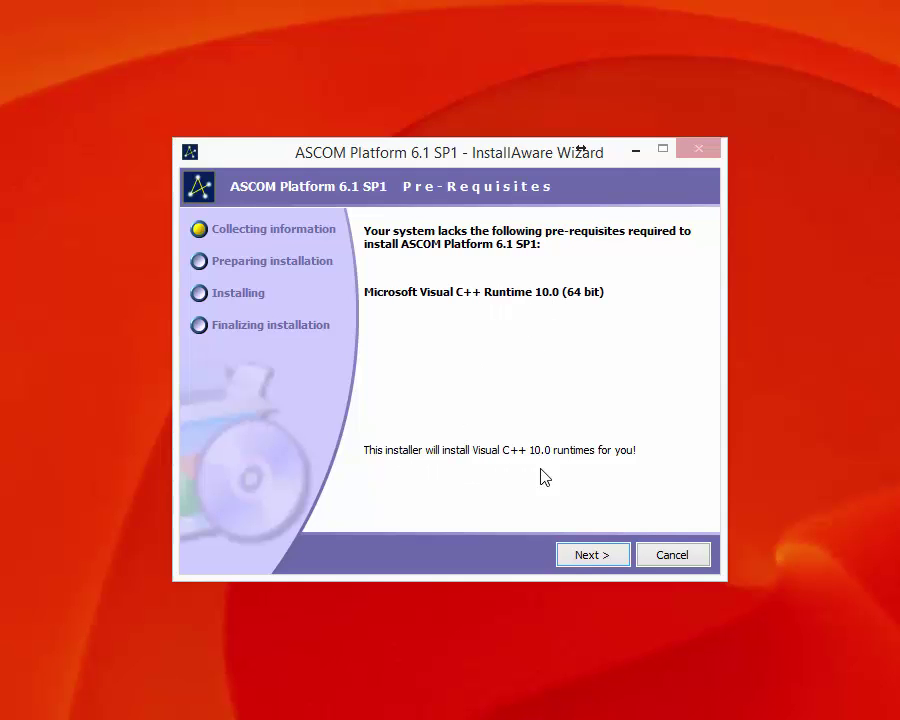
Continue past the prerequisites page that lists only Visual C++ Runtime 10.0 (64 bit).
click(597, 554)
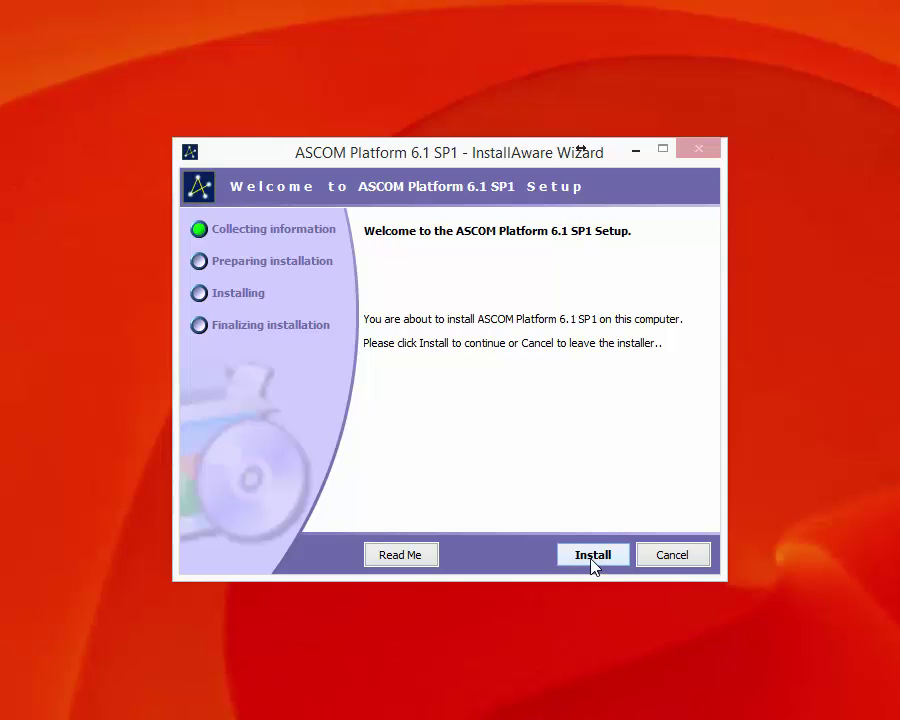
Start the ASCOM Platform 6.1 SP1 installation from the Welcome page.
click(593, 555)
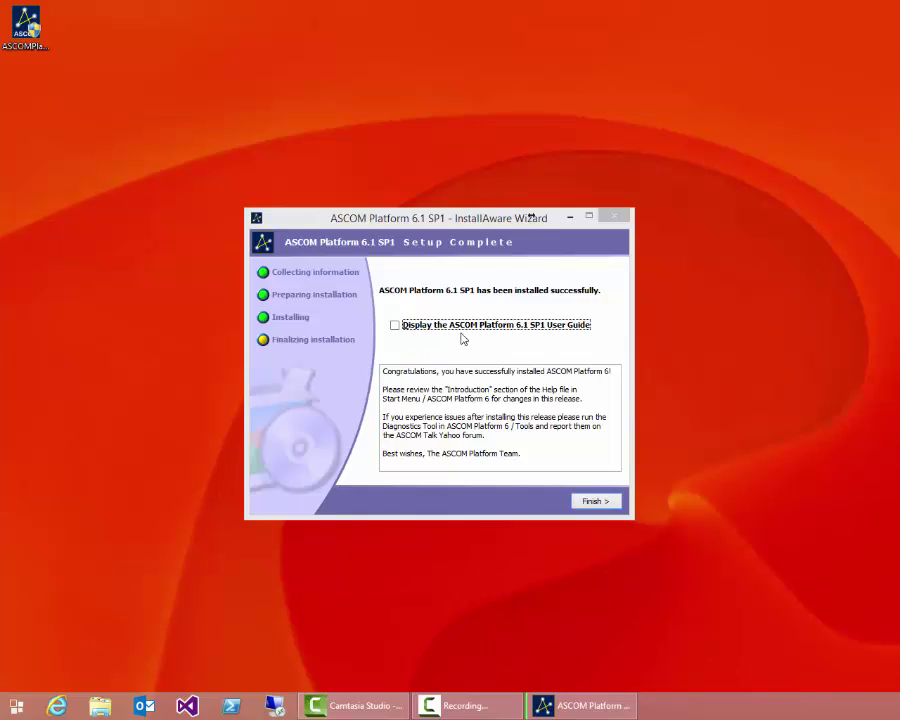
Finish the ASCOM setup with the User Guide box left unchecked.
click(603, 502)
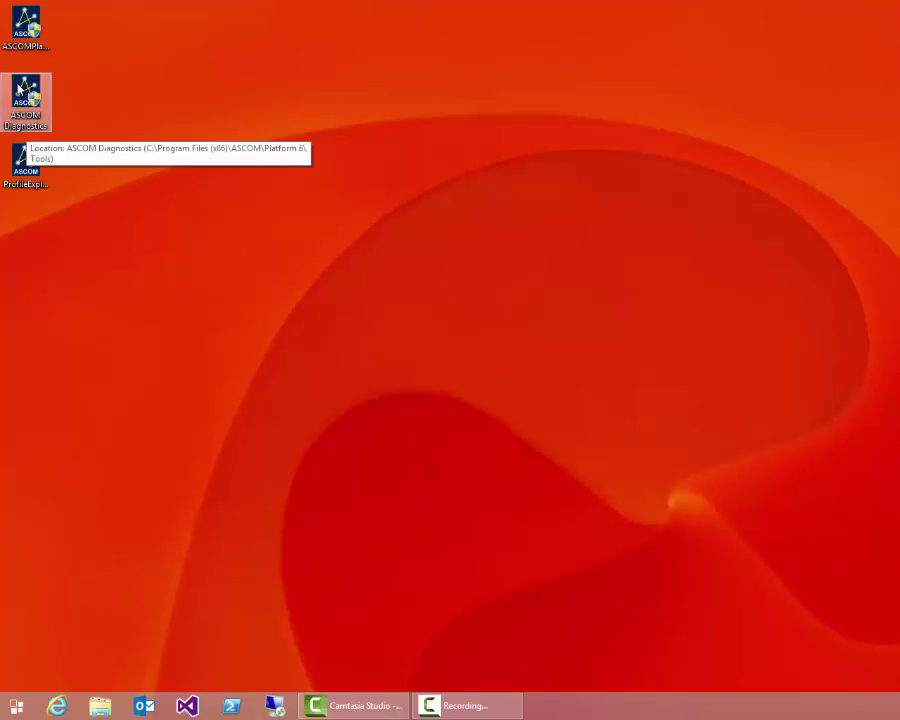
Launch ASCOM Diagnostics from the desktop and open Choose and Connect to Device.
click(19, 90)
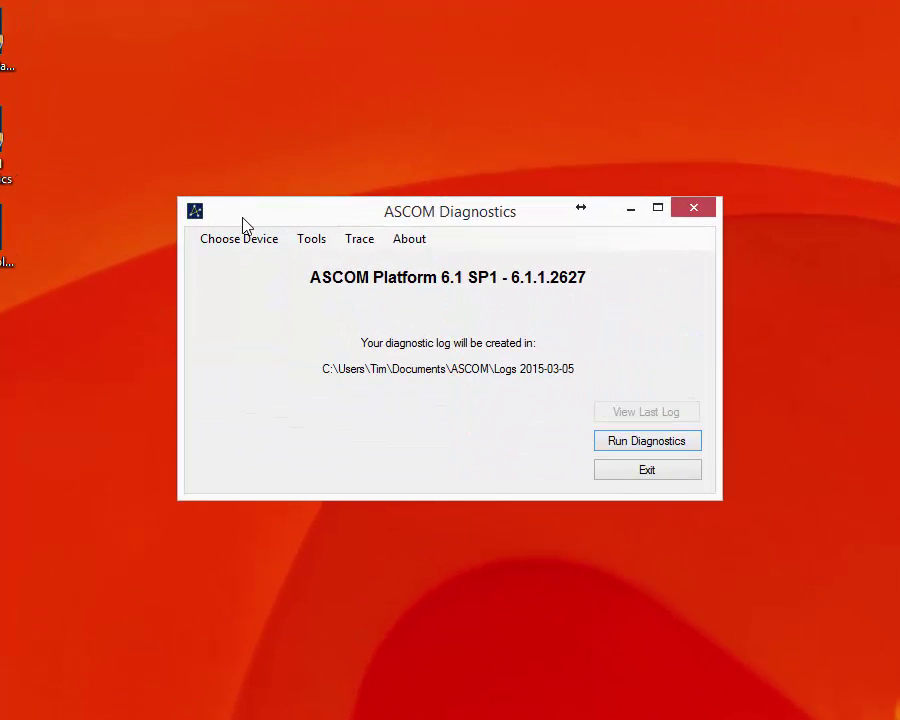
click(255, 246)
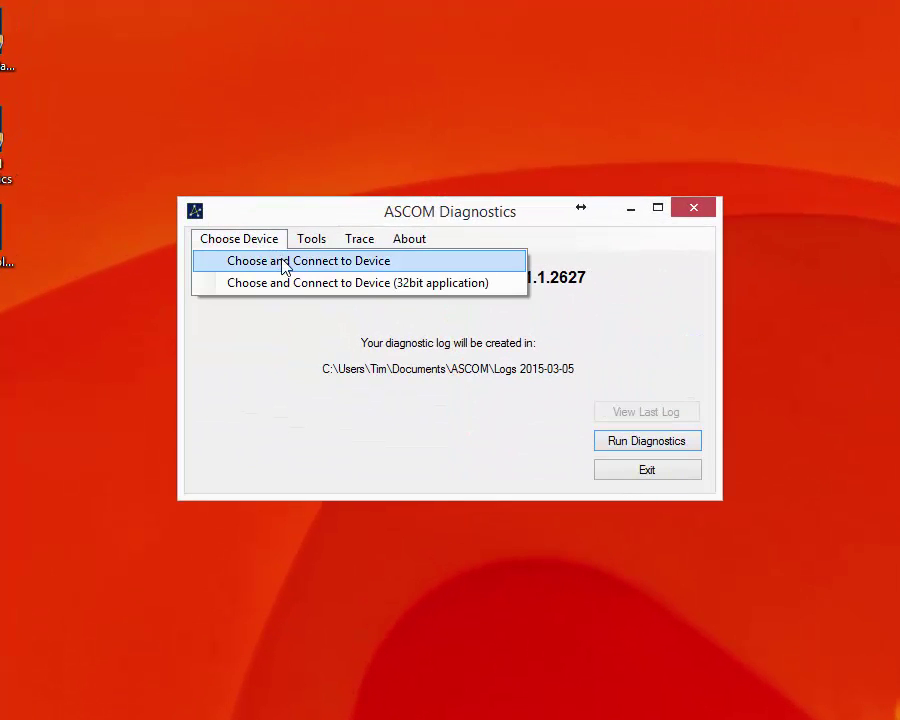
click(282, 260)
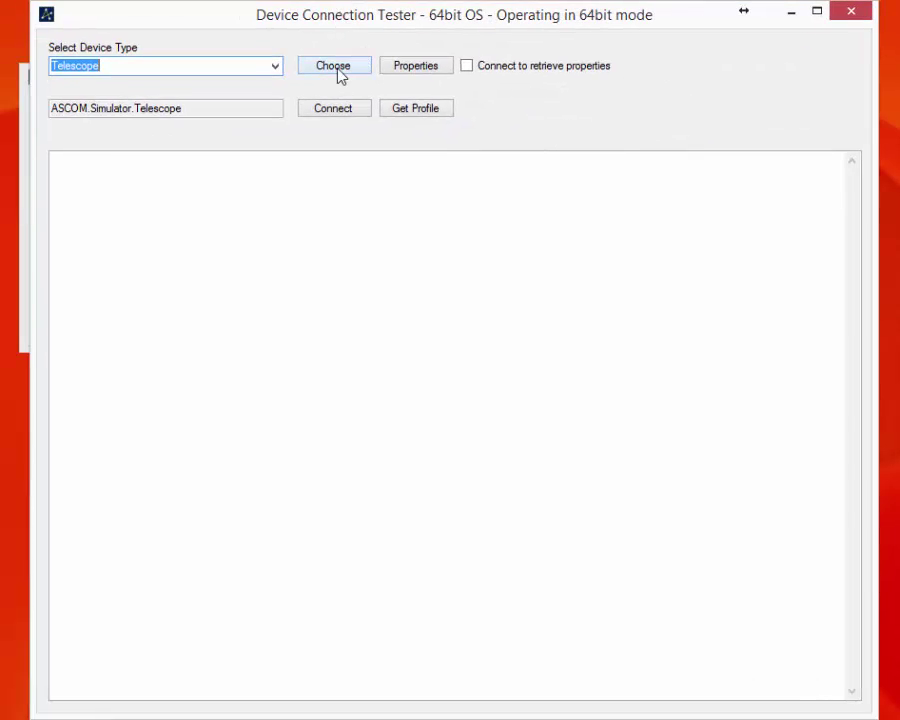
Open the Telescope Simulator setup through the Telescope Chooser's Properties.
click(337, 69)
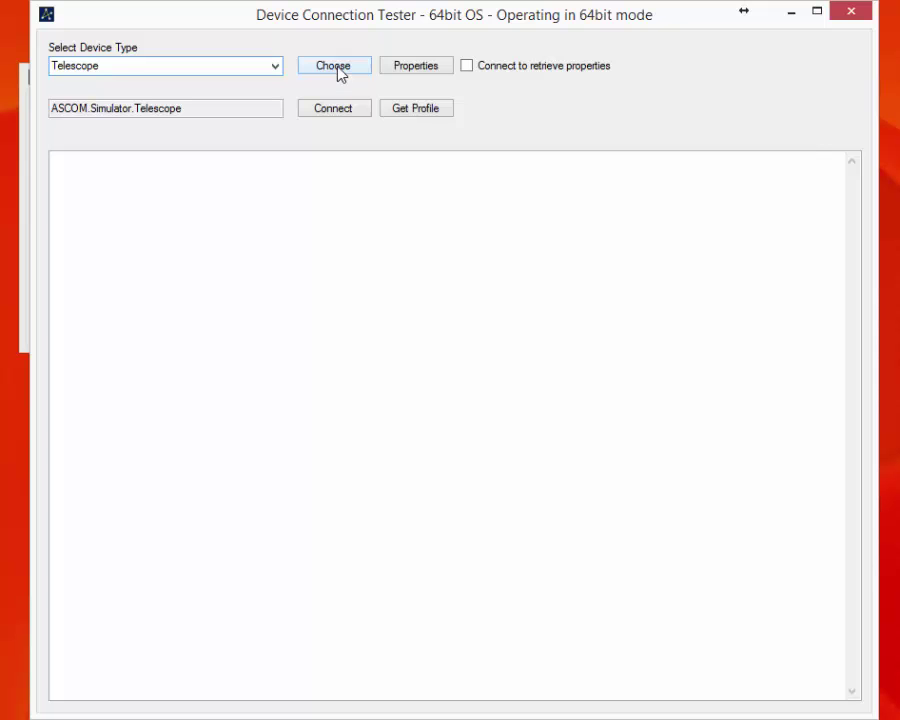
click(340, 75)
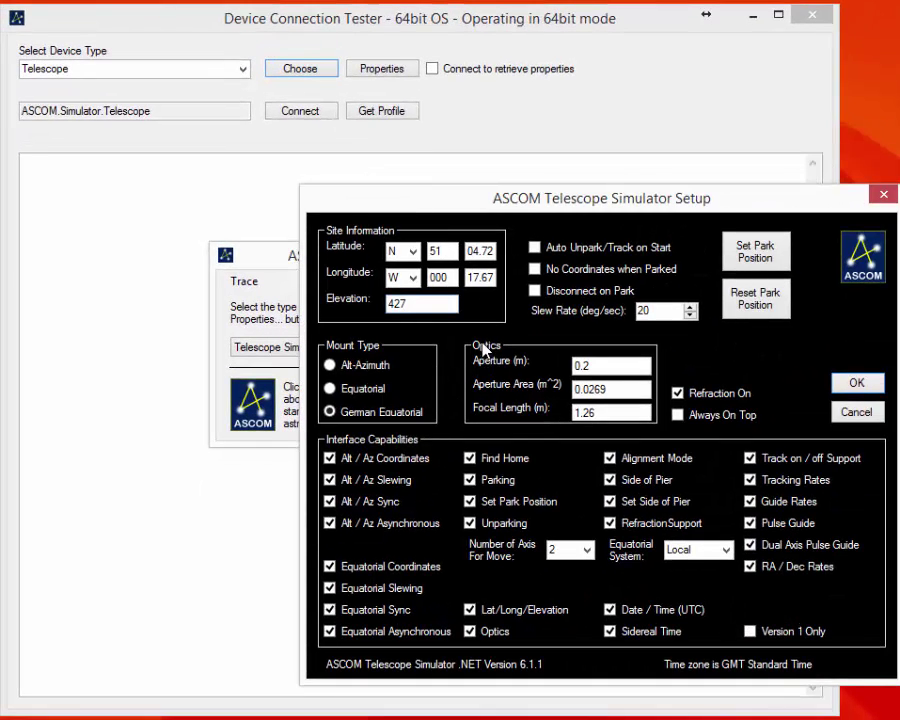
Set simulator longitude to 1° East, elevation 20 and an Equatorial mount, then save.
click(413, 281)
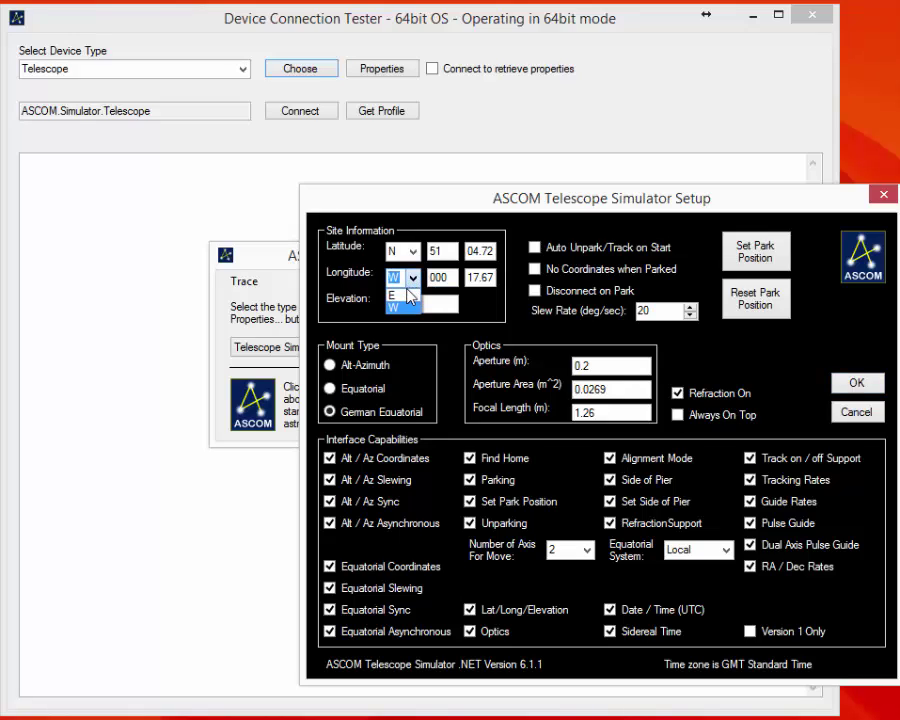
click(406, 297)
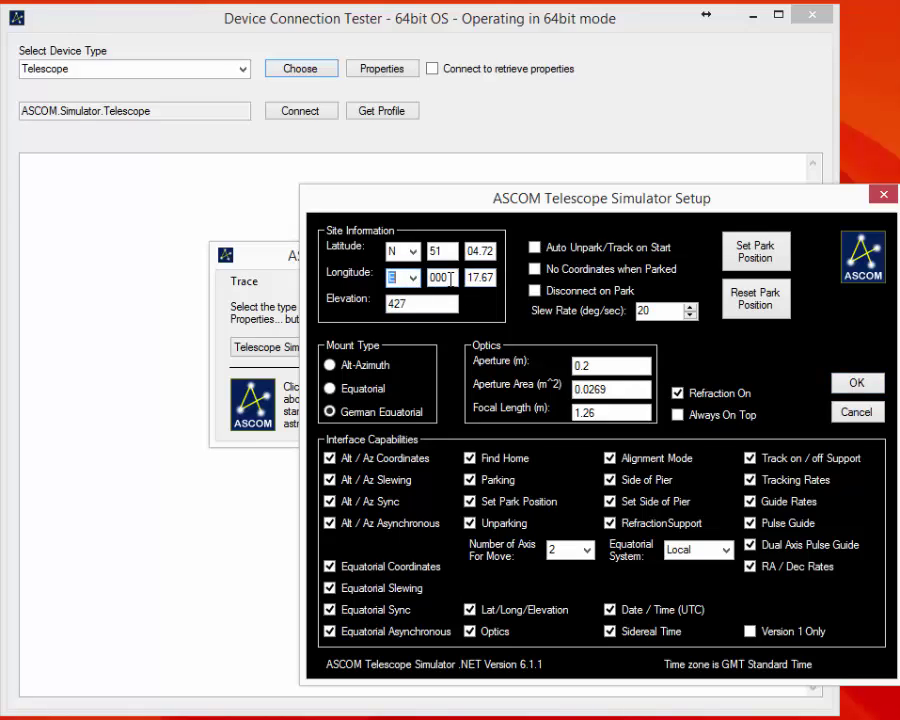
double_click(441, 278)
text(1)
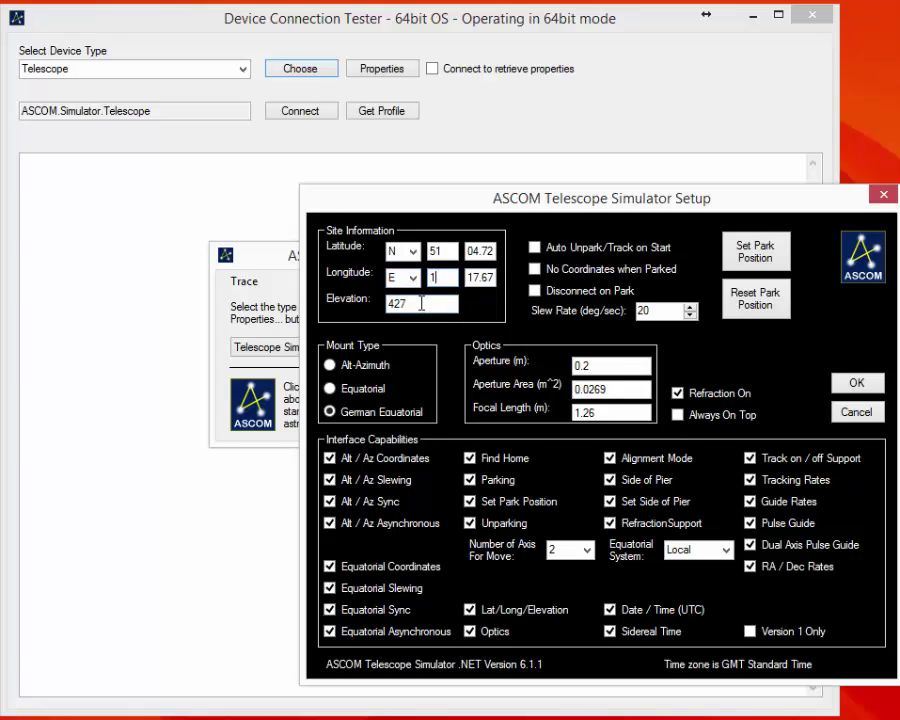
double_click(421, 303)
text(20)
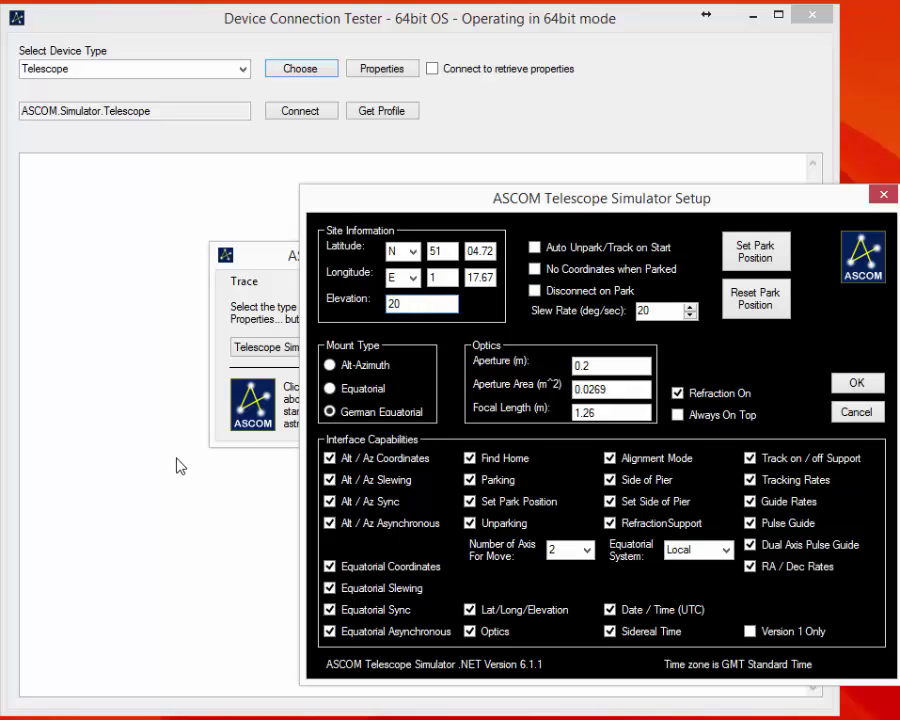
click(325, 396)
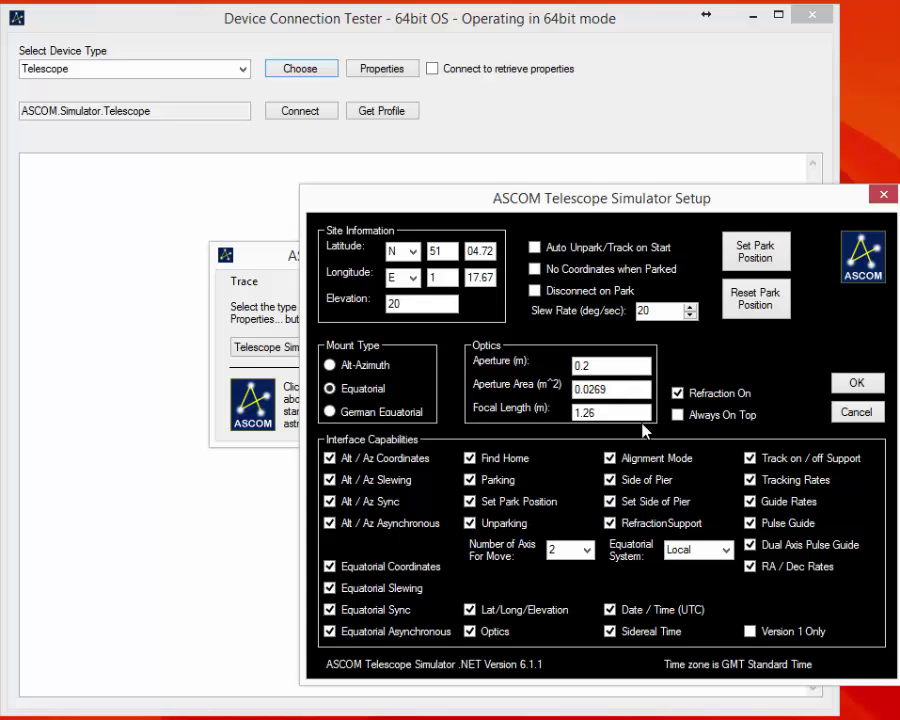
click(857, 383)
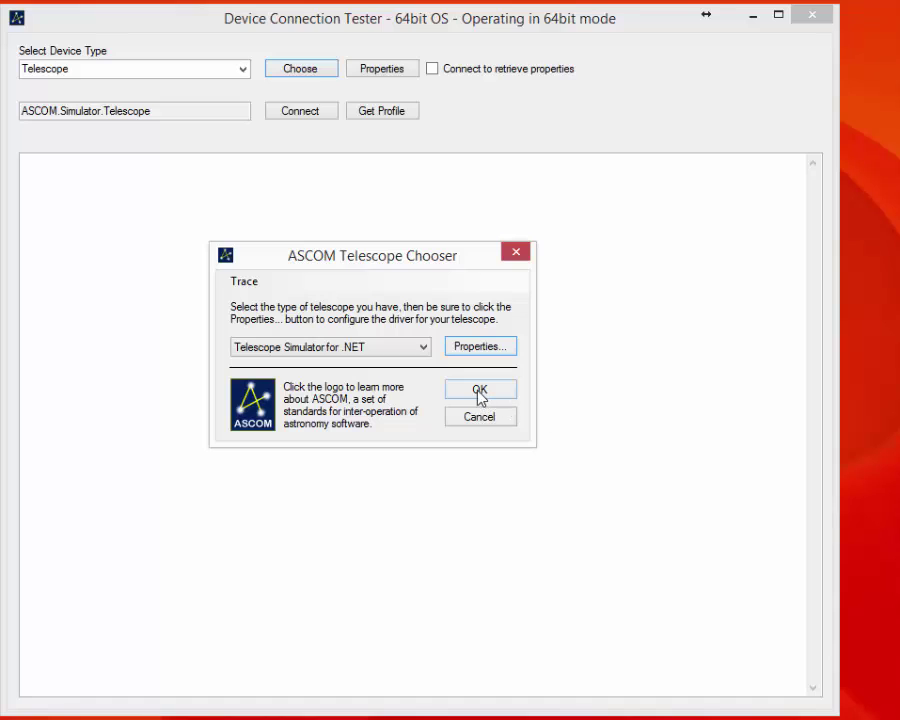
Confirm the Telescope Simulator driver, connect to it, and move its control window aside.
click(479, 392)
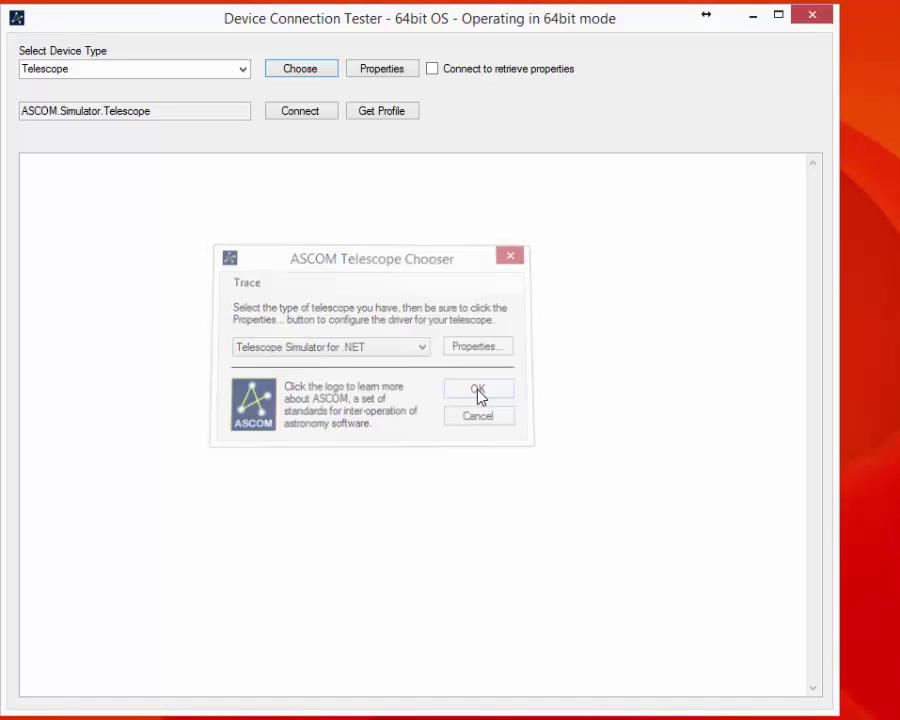
click(301, 114)
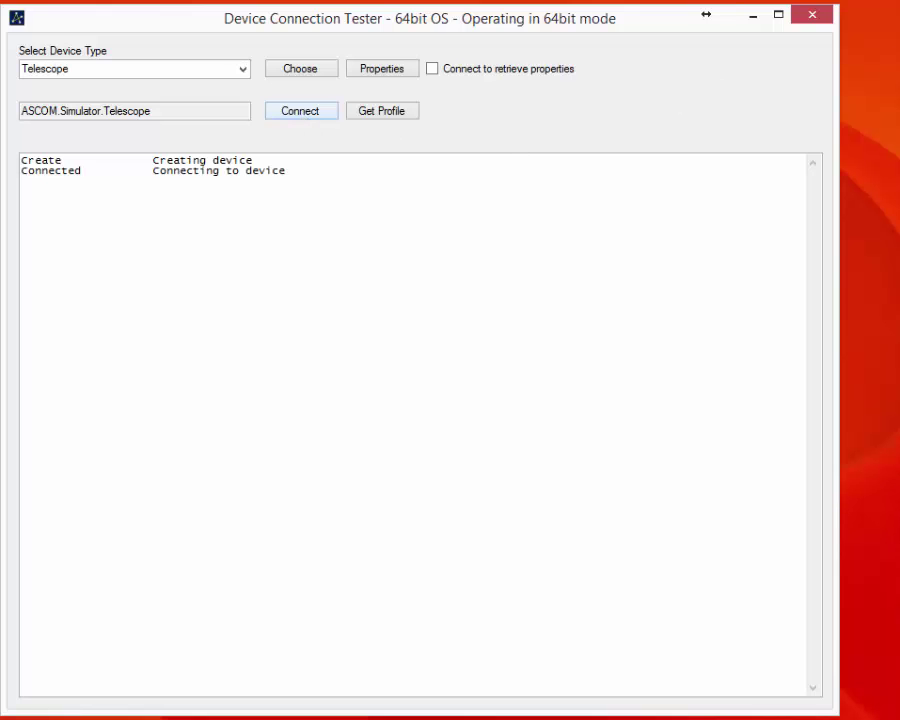
drag(734, 224, 745, 251)
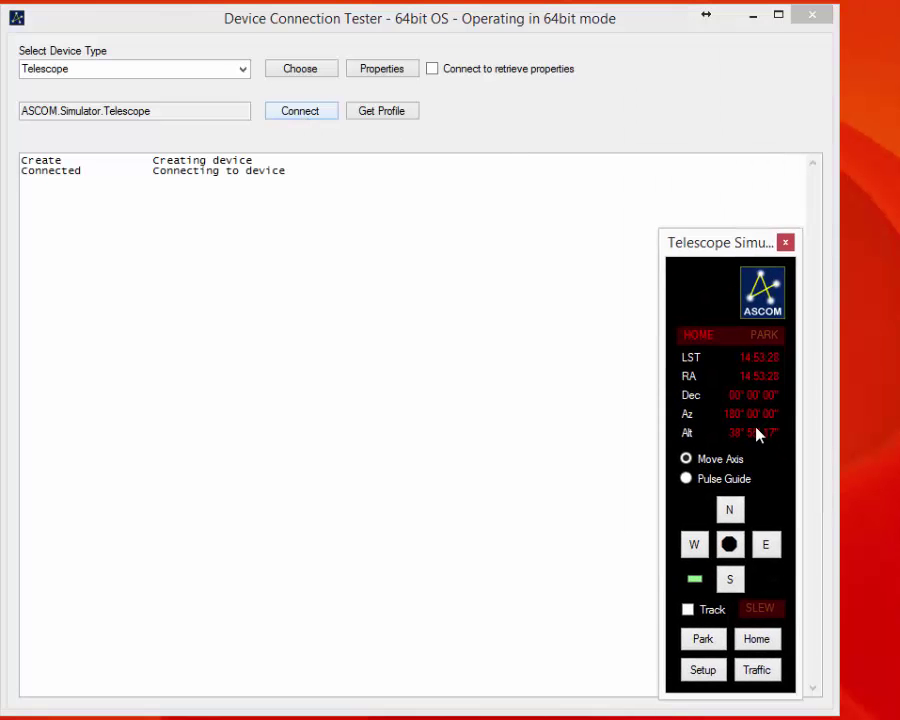